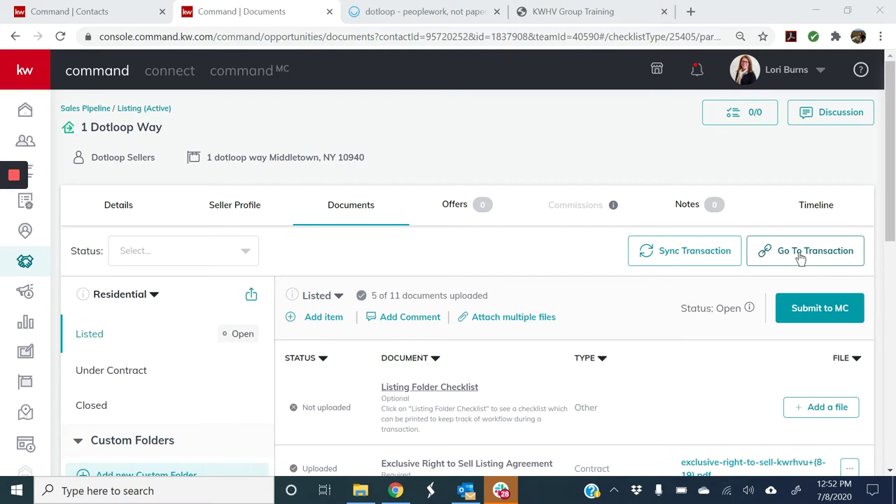
- Open the dotloop transaction linked to the 1 Dotloop Way listing and look over its documents
left_click(817, 313)
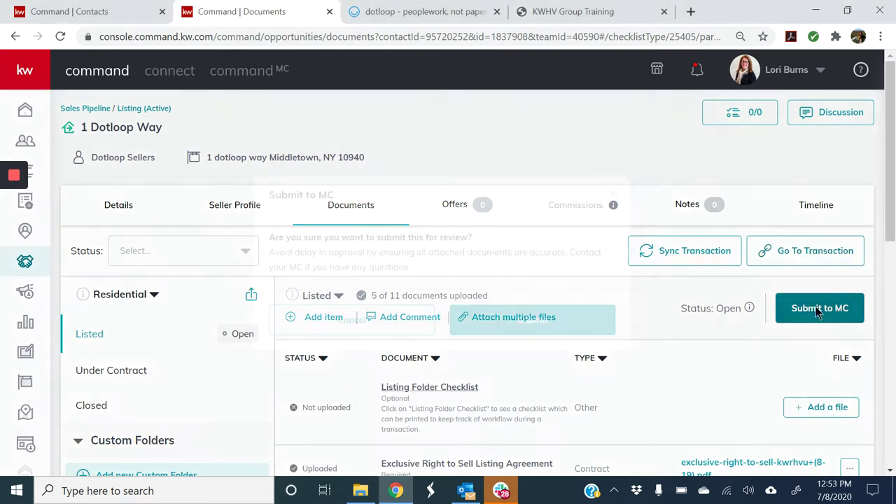
left_click(463, 316)
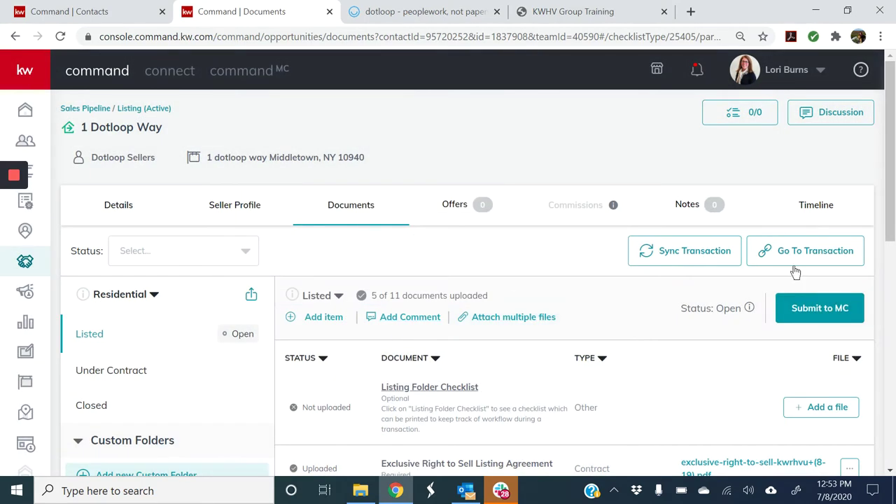
left_click(808, 249)
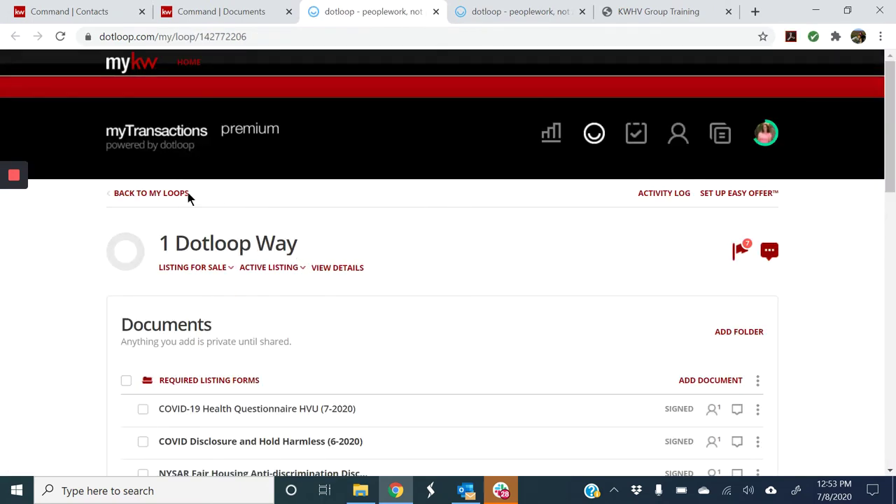
left_click(212, 17)
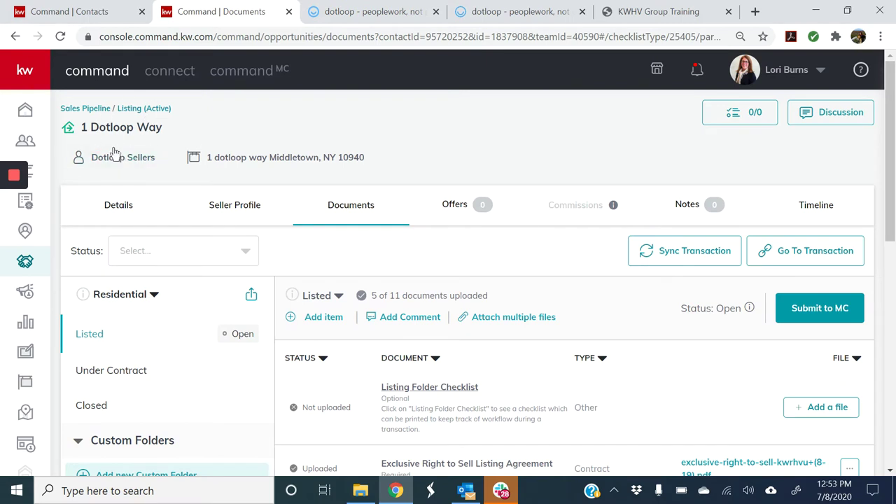
left_click(342, 17)
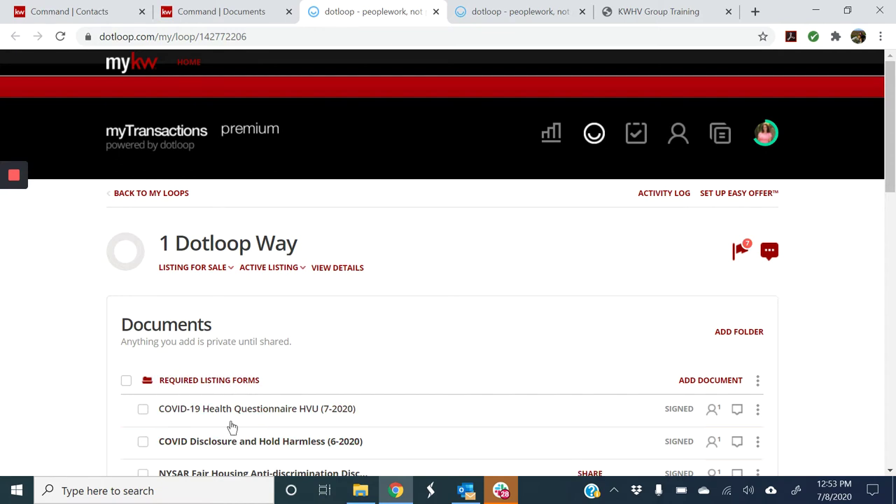
mouse_move(890, 124)
left_mouse_down()
mouse_move(894, 155)
mouse_move(894, 134)
left_mouse_up()
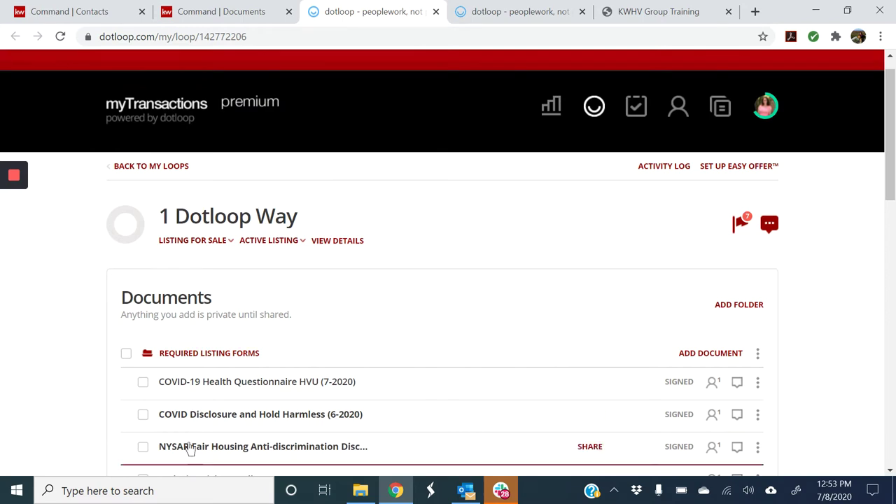
mouse_move(892, 144)
left_mouse_down()
mouse_move(893, 261)
mouse_move(893, 140)
left_mouse_up()
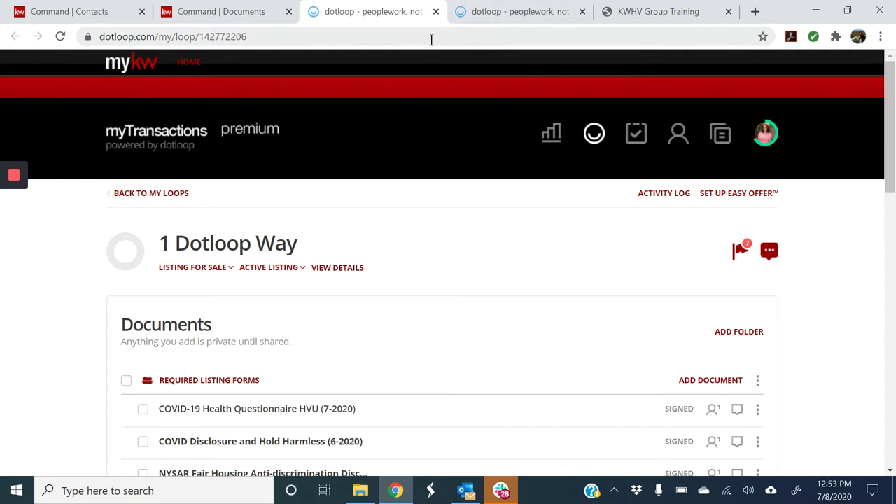
- Open the 123 Main St, Pine Bush, NY loop from the dotloop list of loops
left_click(511, 14)
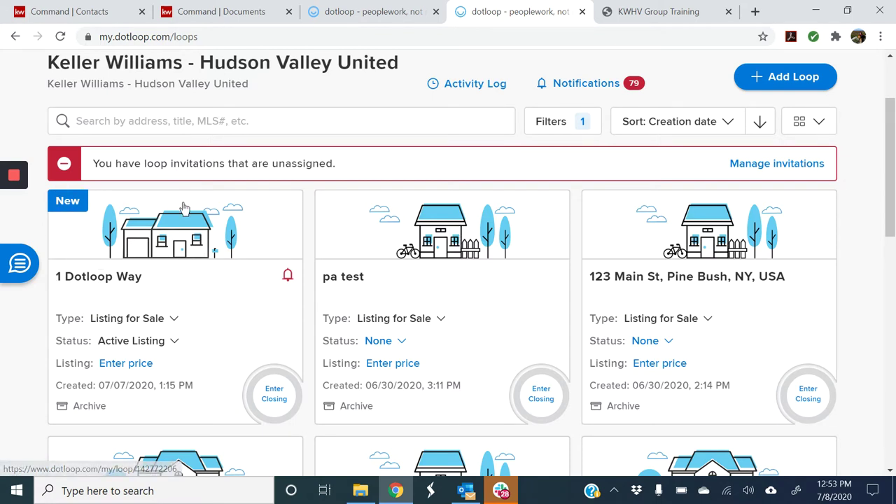
left_click(263, 19)
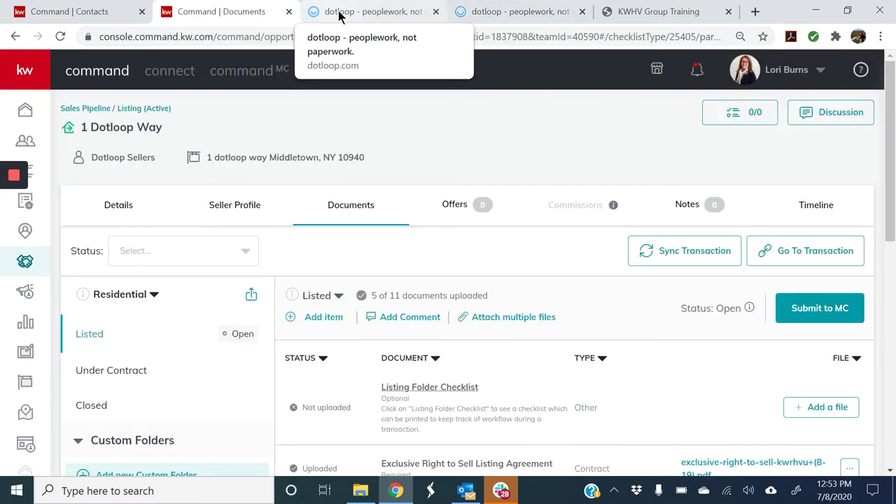
left_click(482, 14)
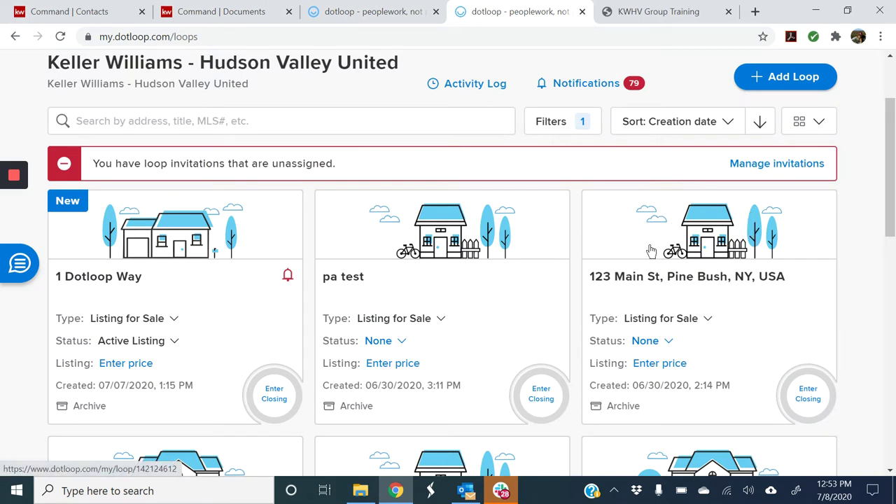
left_click(663, 280)
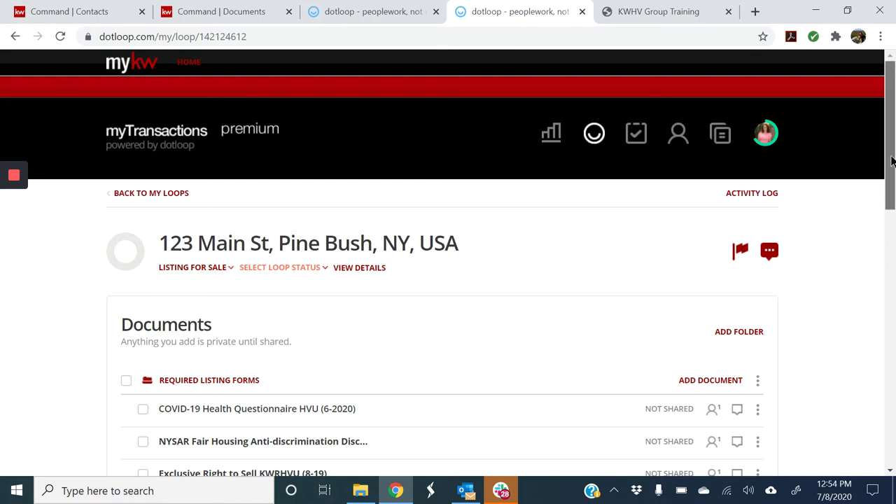
- Select all documents in the Required Listing Forms folder and start copying them as flat PDFs to another loop
left_click_drag(891, 178, 891, 258)
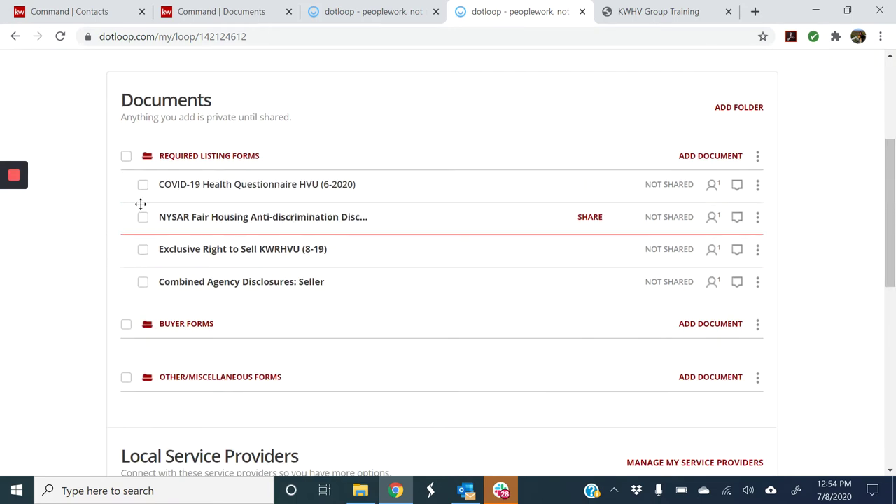
left_click(126, 156)
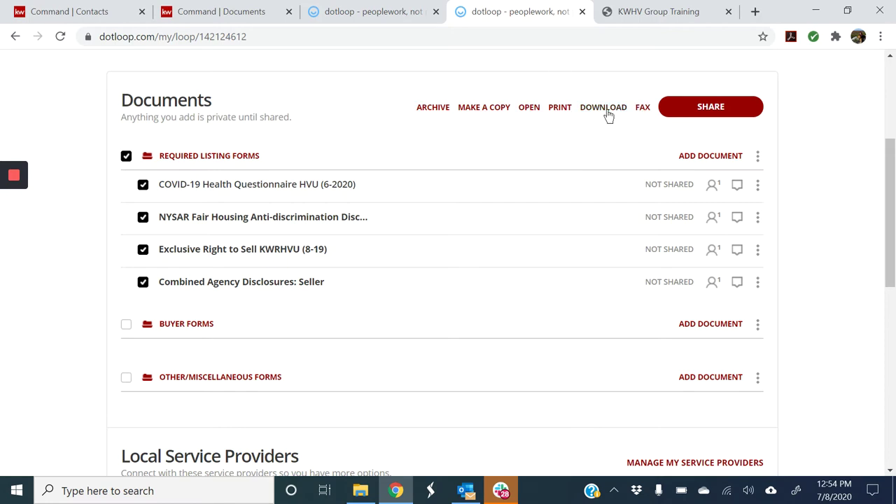
left_click(476, 109)
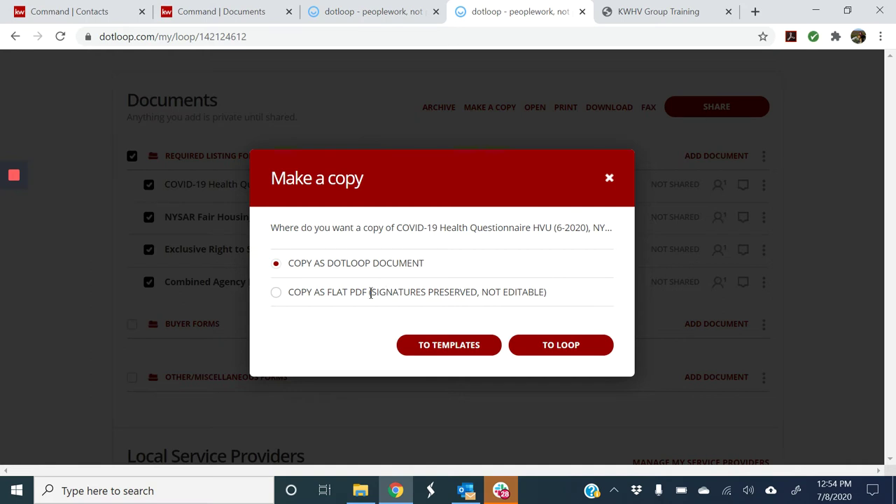
left_click(277, 299)
left_click(560, 353)
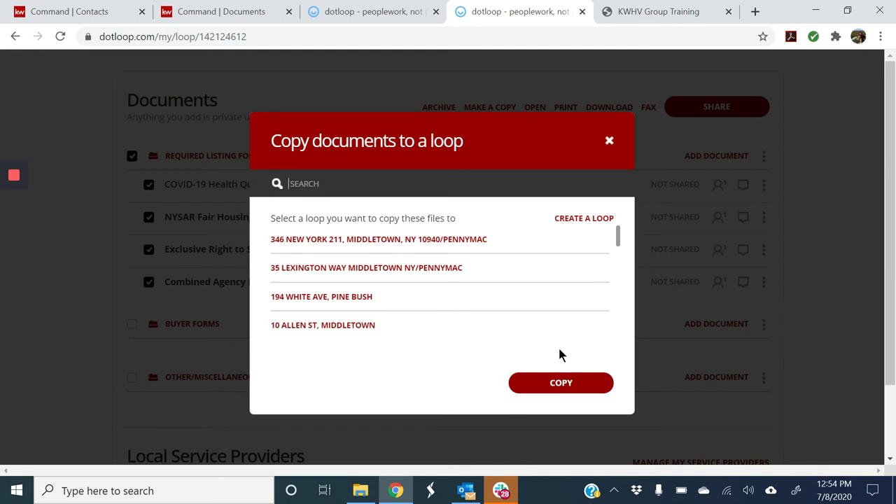
- Find the 1 Dotloop Way loop as the copy destination and copy the selected documents into its Buyer Forms folder
type("1")
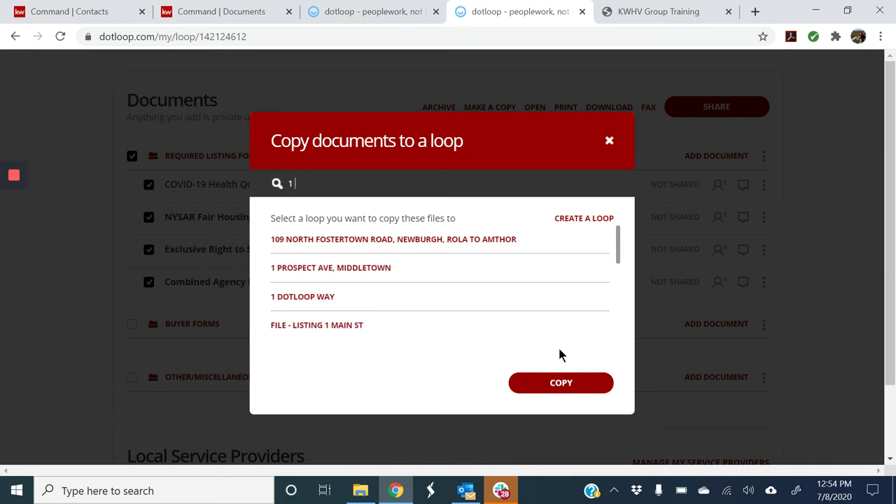
left_click(297, 300)
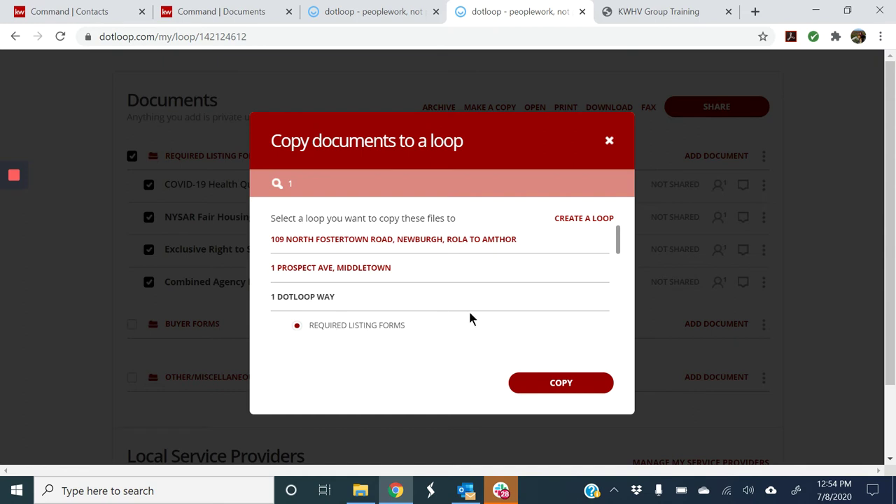
mouse_move(618, 240)
left_mouse_down()
mouse_move(621, 275)
mouse_move(618, 254)
left_mouse_up()
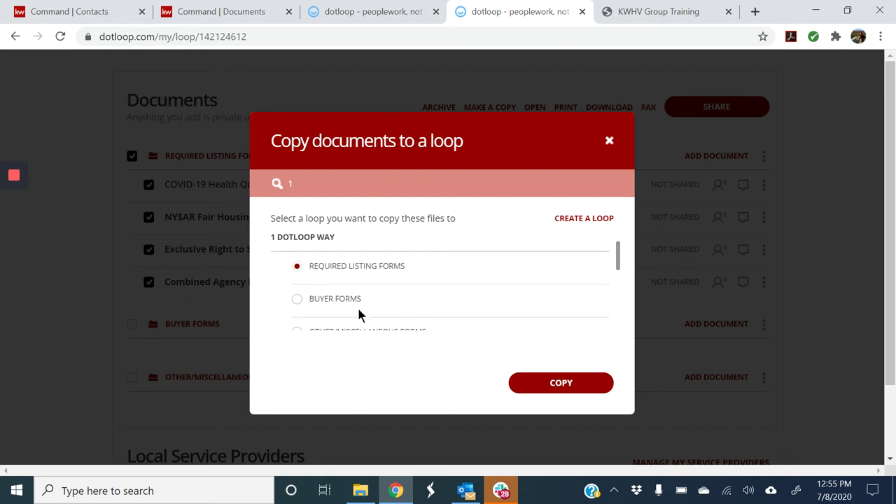
left_click(297, 301)
left_click(561, 384)
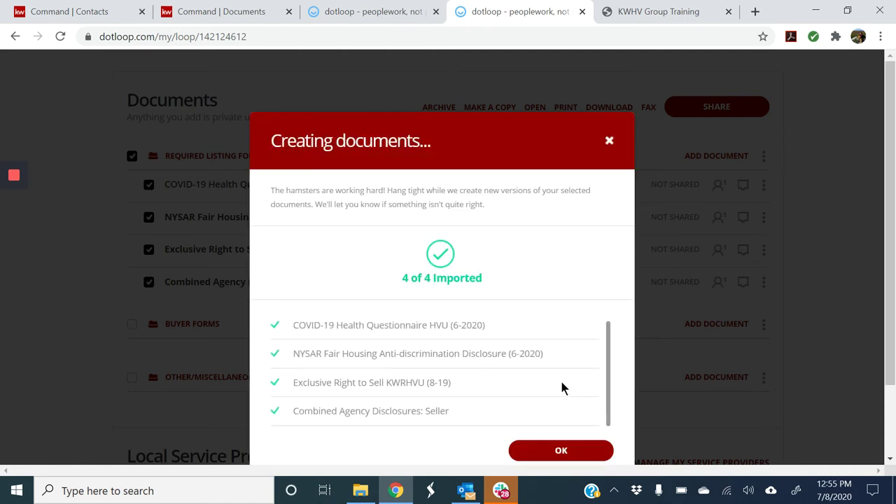
left_click(564, 454)
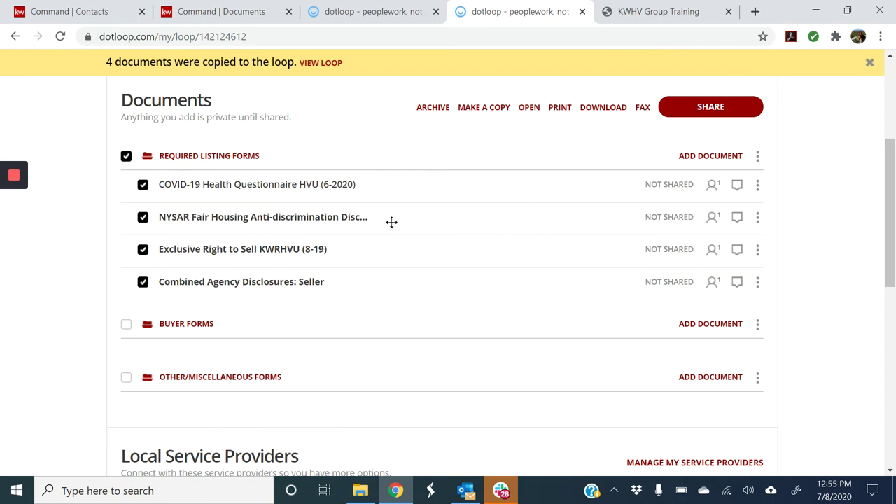
- Reload the 1 Dotloop Way loop and check its Buyer Forms folder for the copied documents
left_click_drag(892, 176, 892, 132)
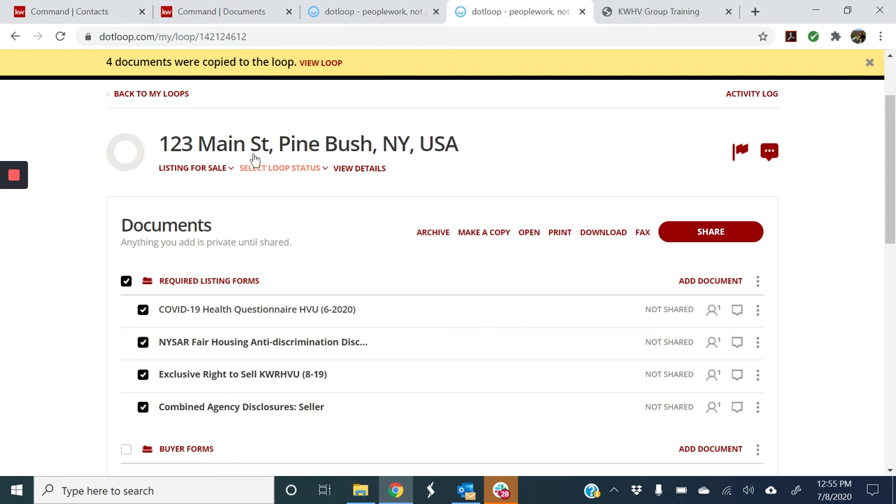
left_click(369, 14)
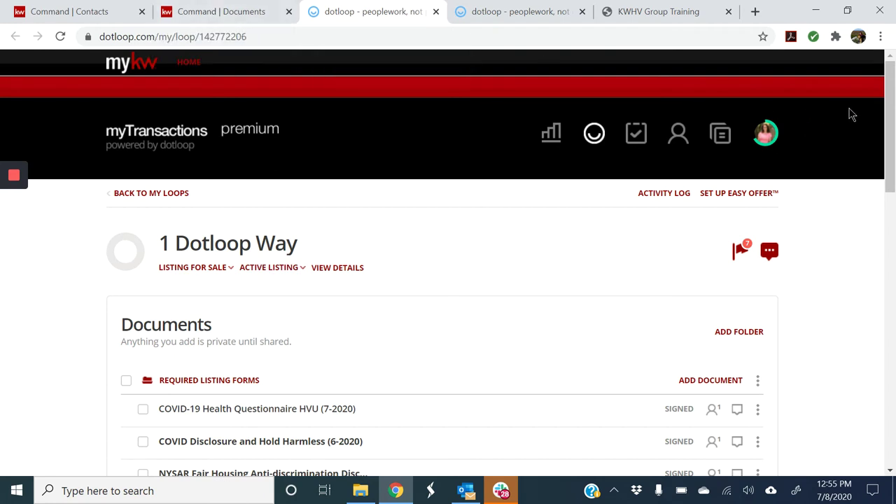
left_click_drag(892, 111, 892, 194)
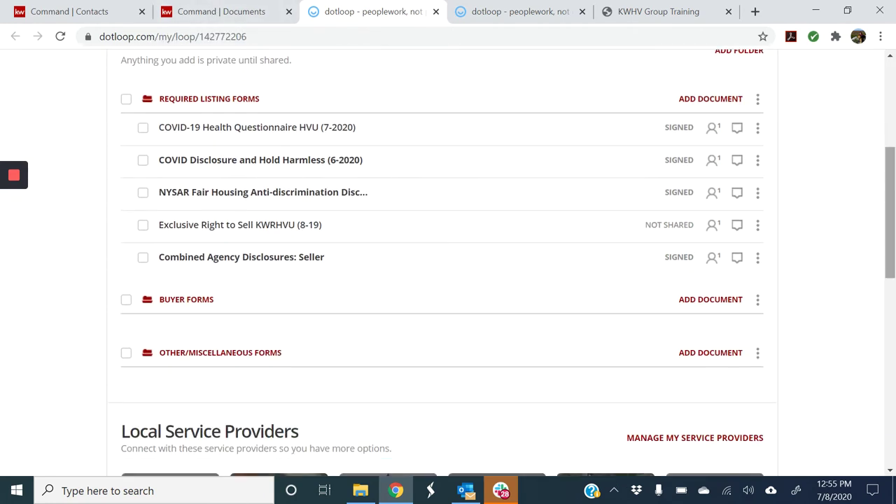
left_click(61, 36)
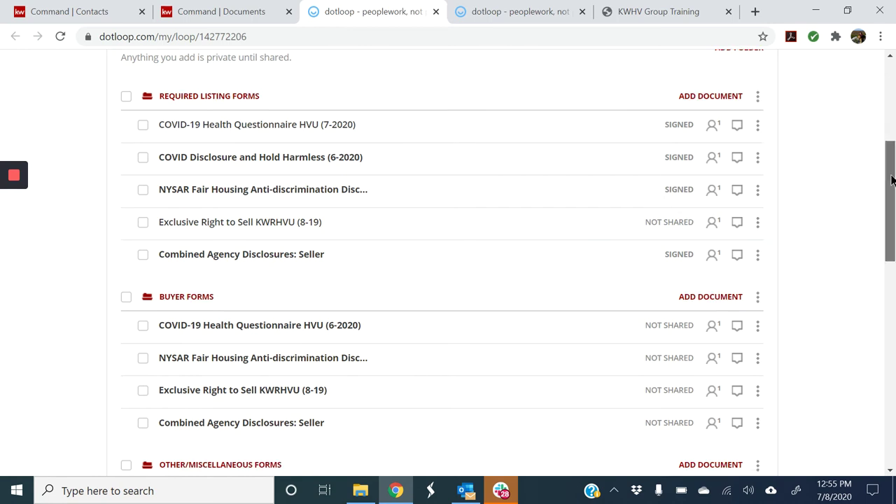
scroll(891, 179, "down", 3)
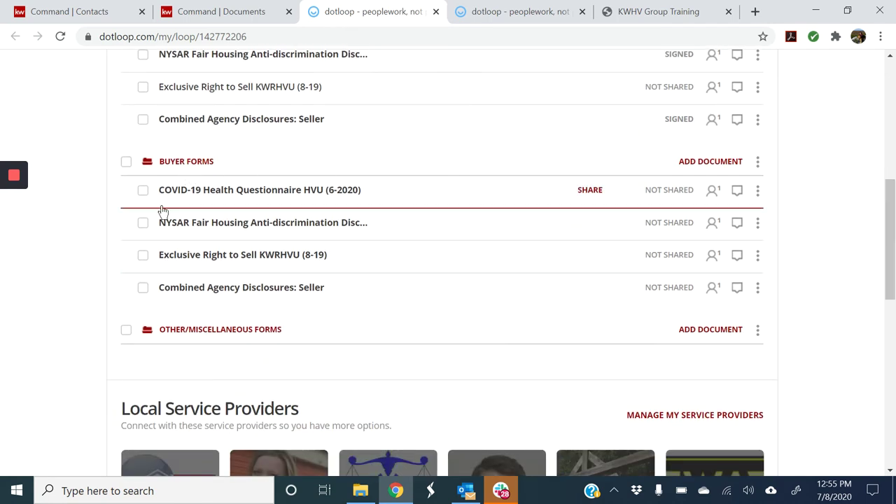
- Return to the Command documents page and try to sync the 1 Dotloop Way transaction with dotloop
left_click(224, 17)
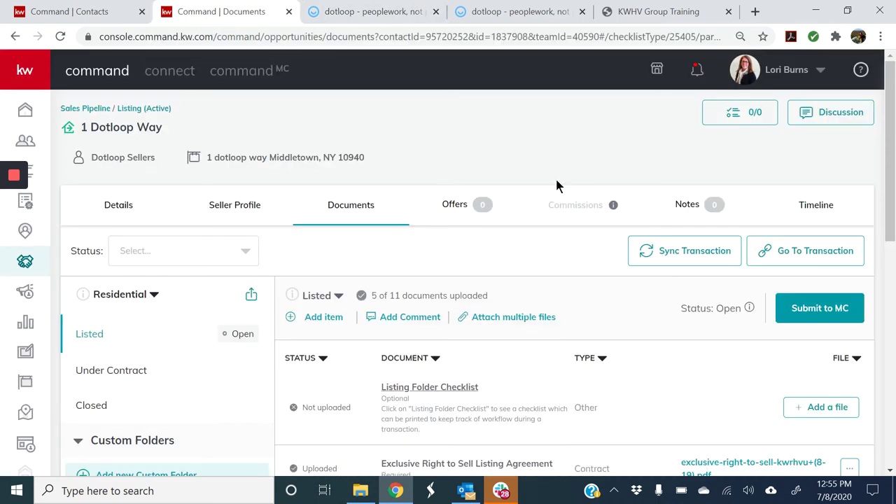
left_click(692, 252)
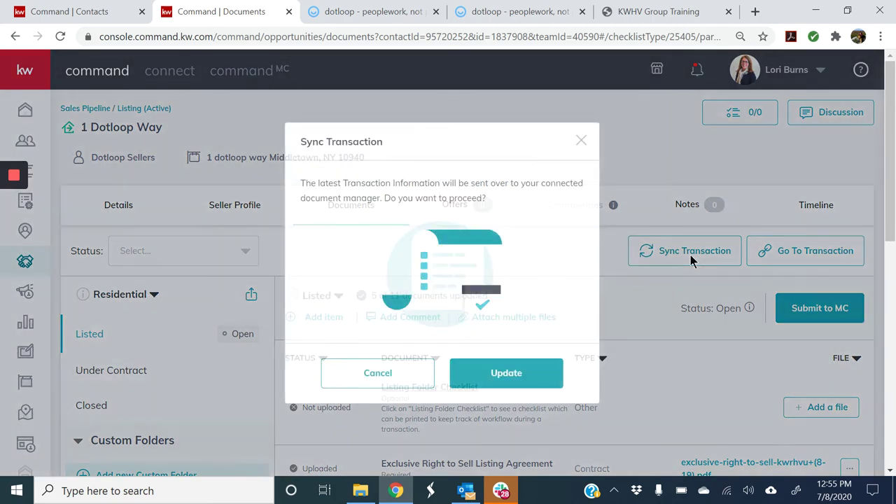
left_click(499, 376)
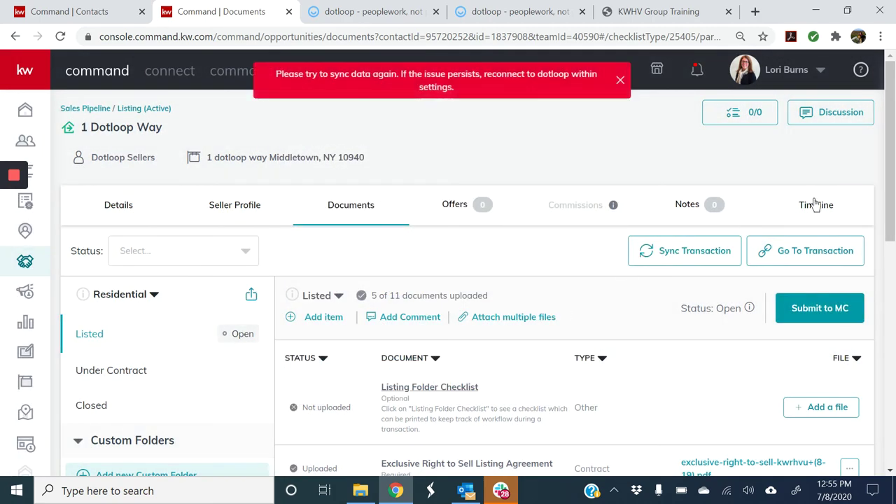
left_click_drag(892, 122, 892, 150)
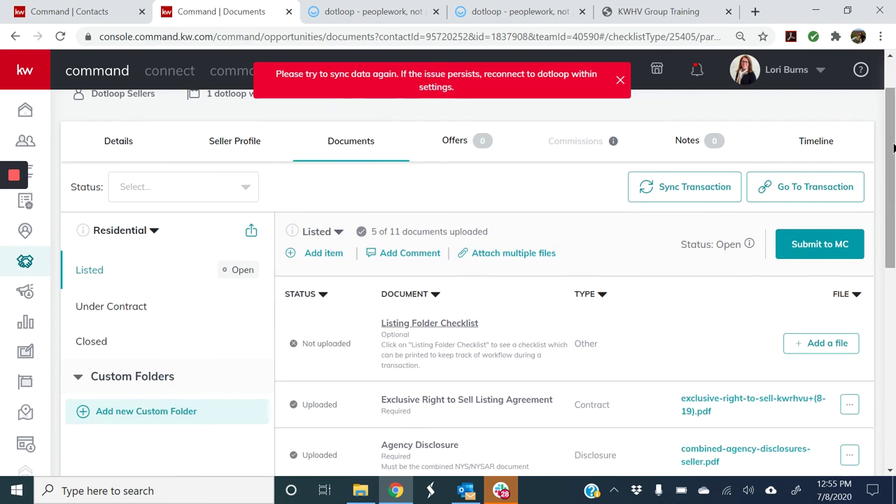
left_click(620, 82)
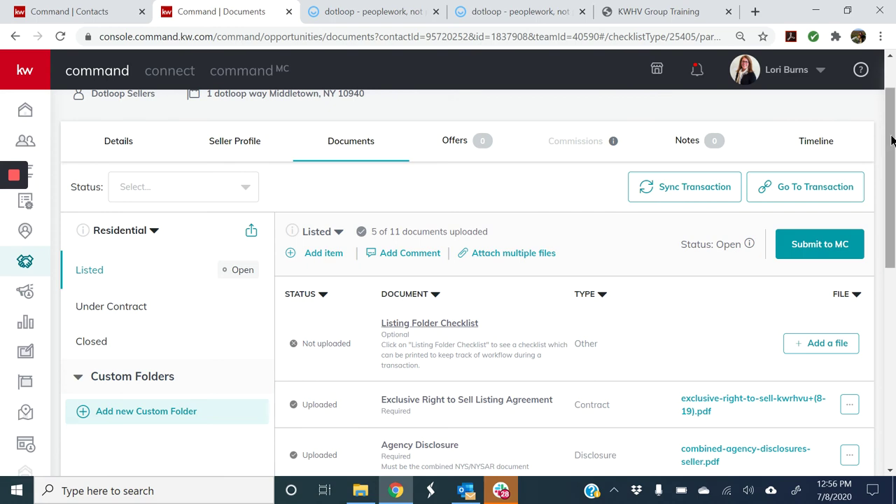
- Assign COVID-19 Health Questionnaire HVU (6-2020).pdf from dotloop's Buyer Forms to the COVID-19 Health Questionnaire- Client #2 item
left_click_drag(891, 141, 892, 325)
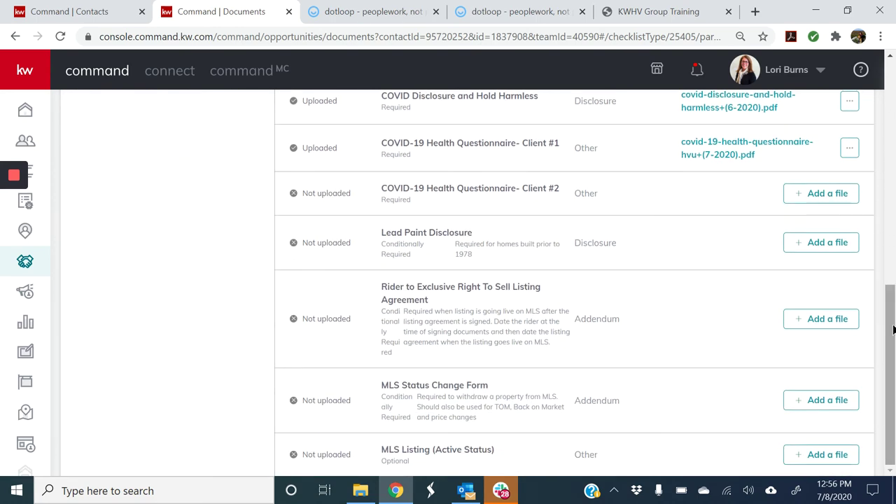
left_click(814, 194)
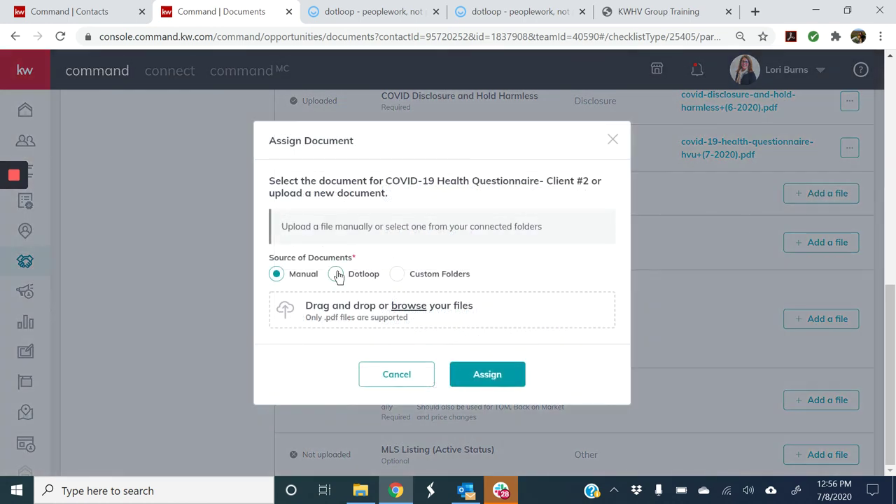
left_click(336, 274)
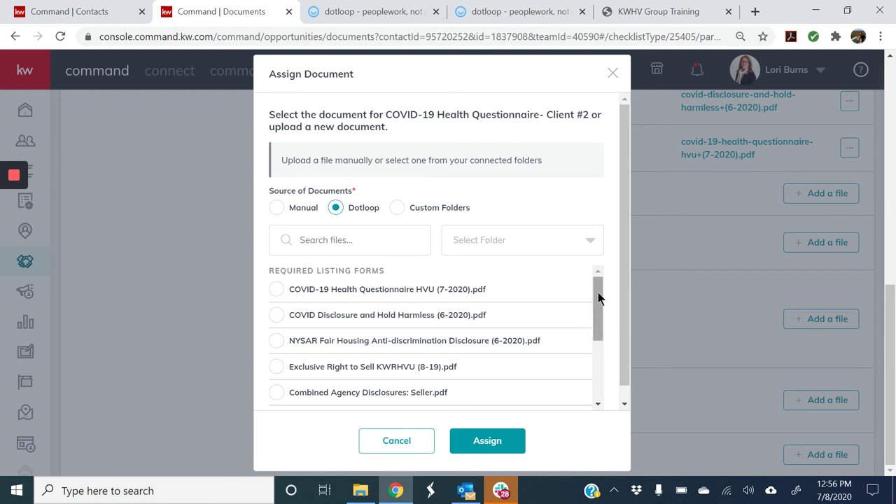
left_click_drag(598, 292, 600, 356)
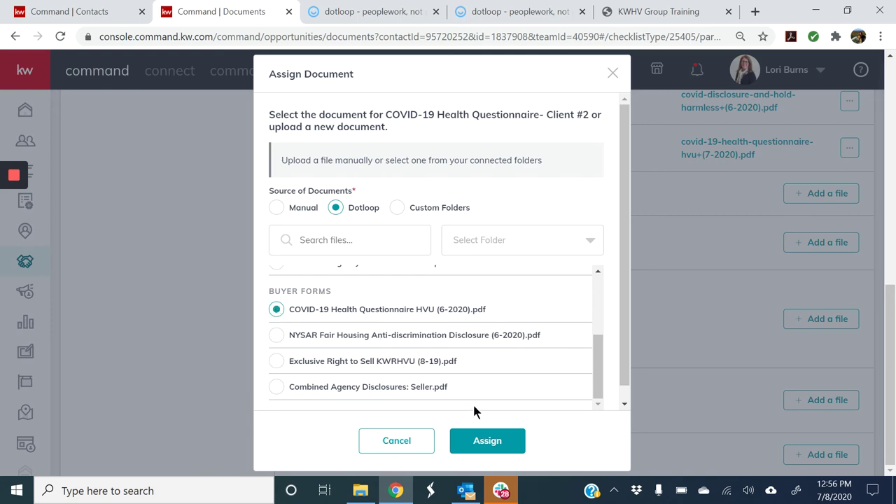
left_click(485, 441)
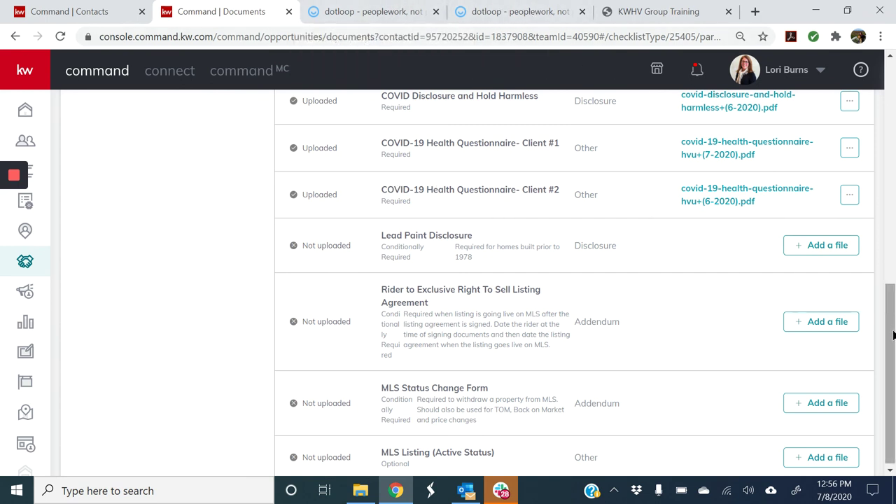
left_click_drag(893, 335, 893, 127)
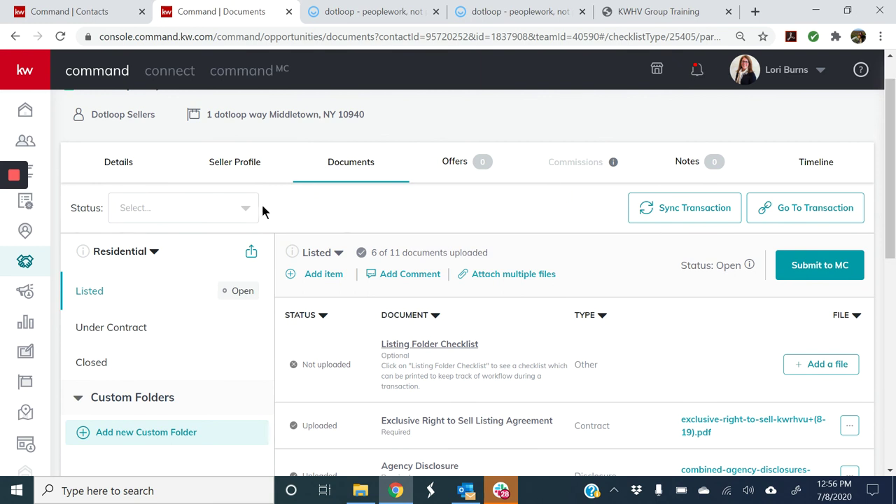
mouse_move(15, 179)
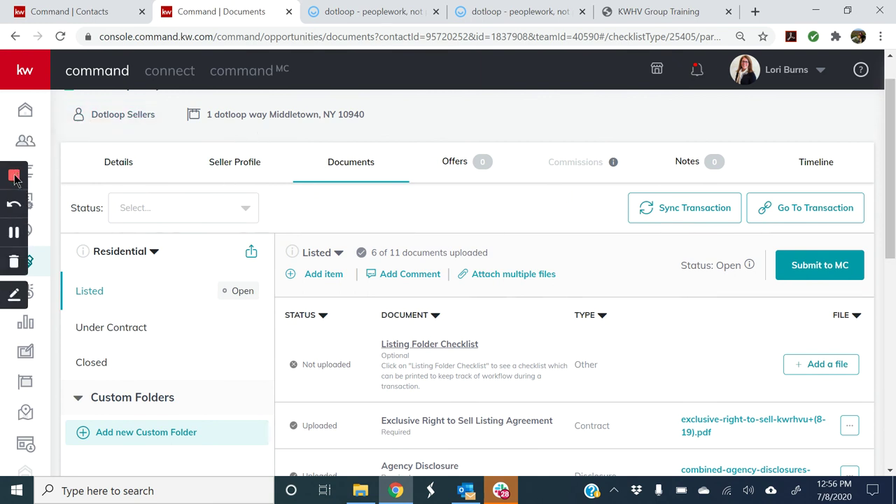